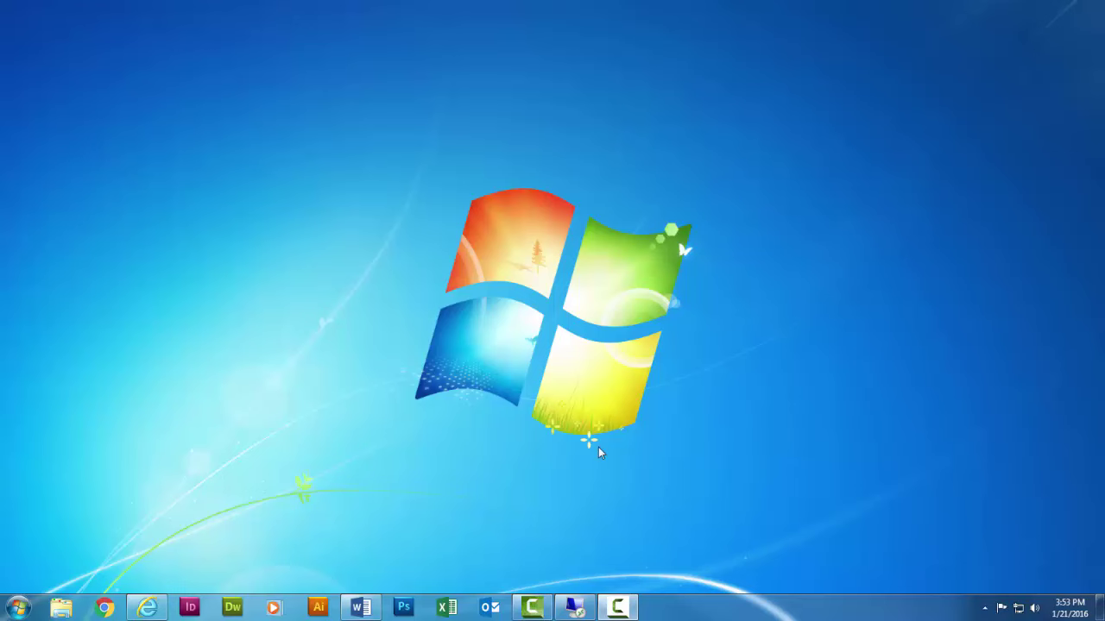
- Open Documents > School Readiness Documents in Explorer to show its scanned PDF
{"action": "left_click", "coordinate": [63, 609]}
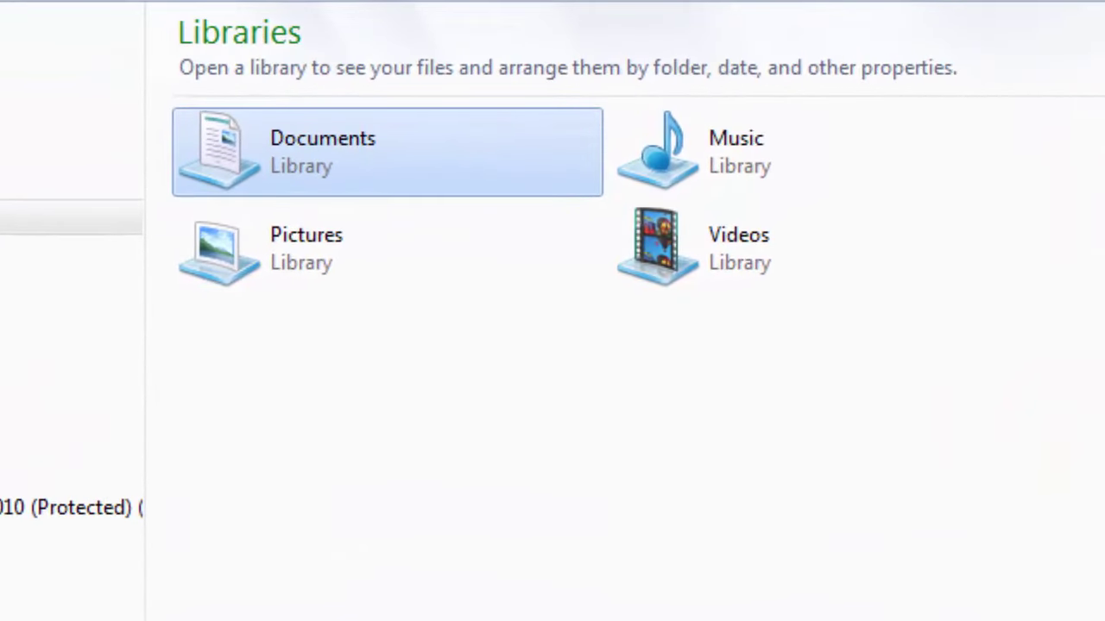
{"action": "double_click", "coordinate": [423, 166]}
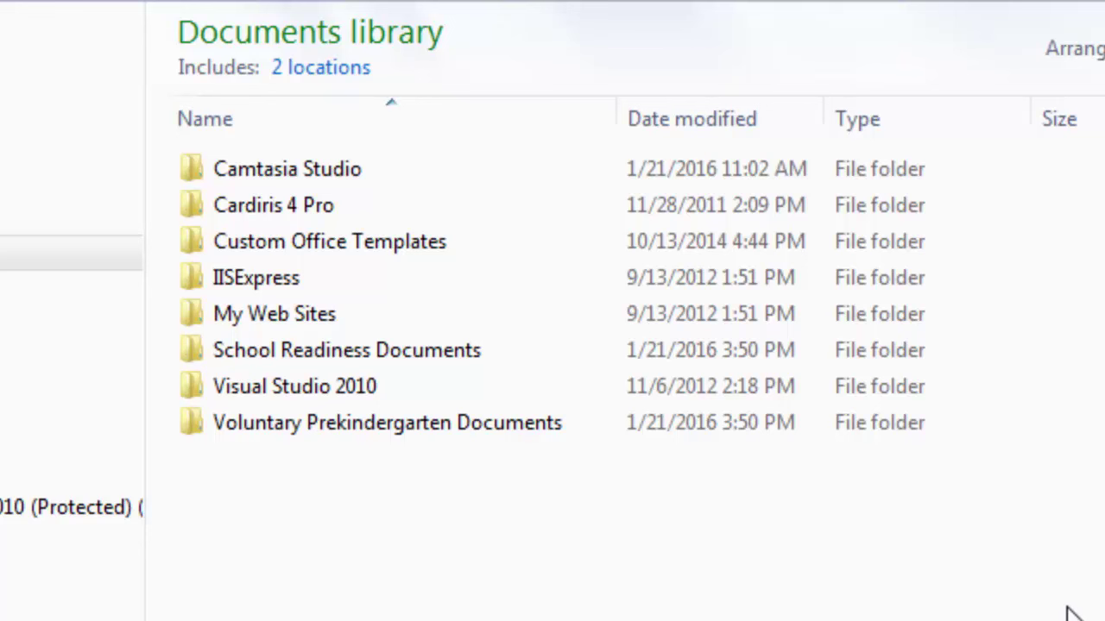
{"action": "double_click", "coordinate": [445, 356]}
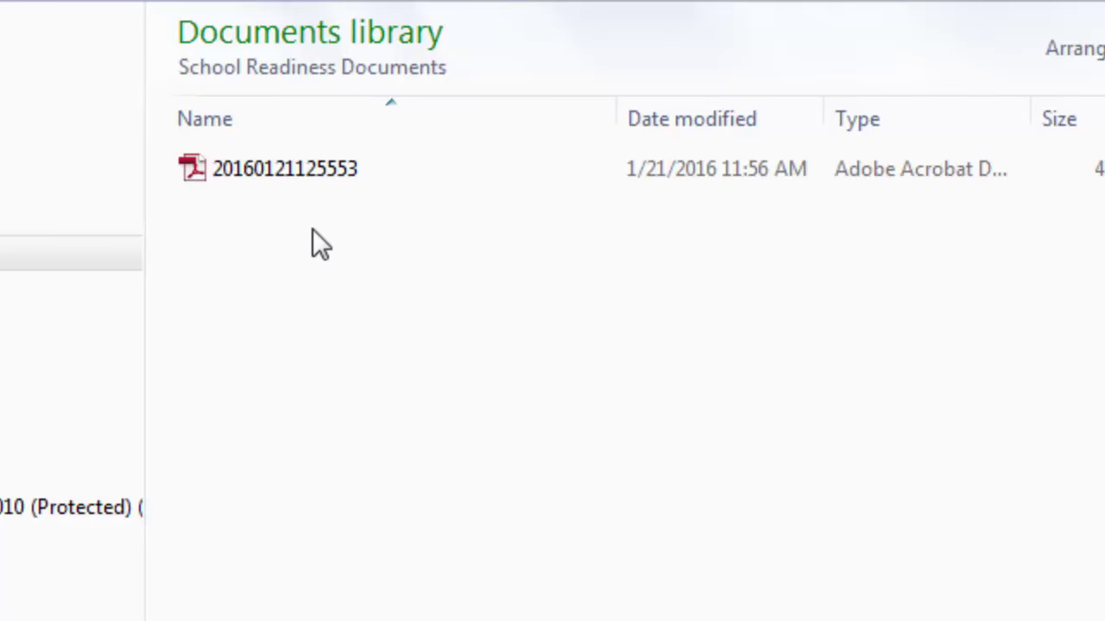
- Rename the scanned PDF to 'License - 4.10.2016'
{"action": "left_click", "coordinate": [319, 177]}
{"action": "left_click", "coordinate": [374, 176]}
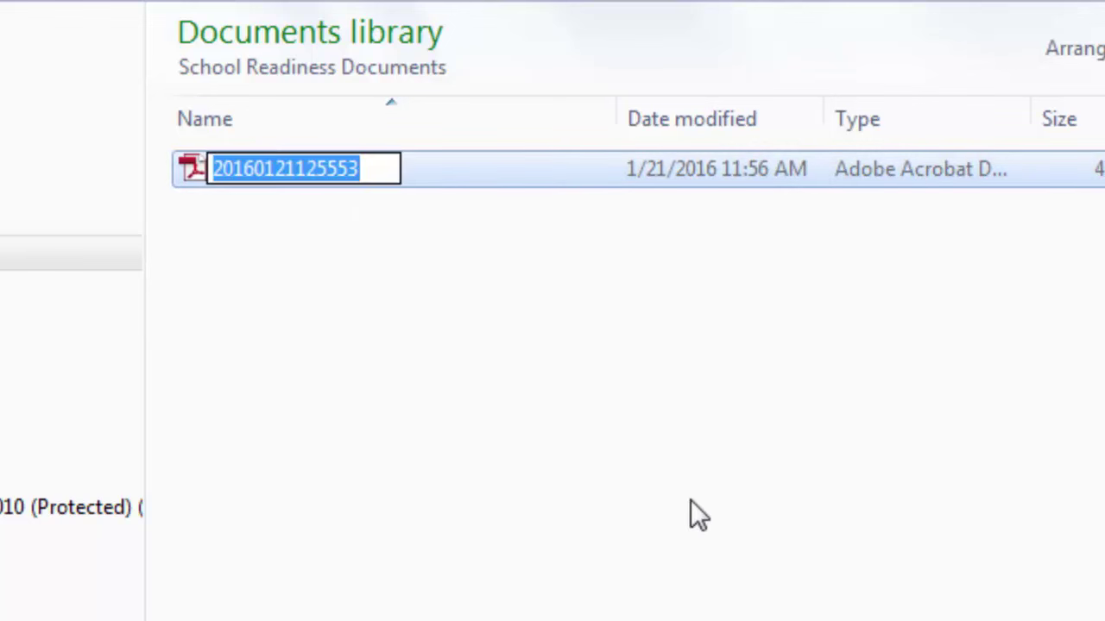
{"action": "type", "text": "L"}
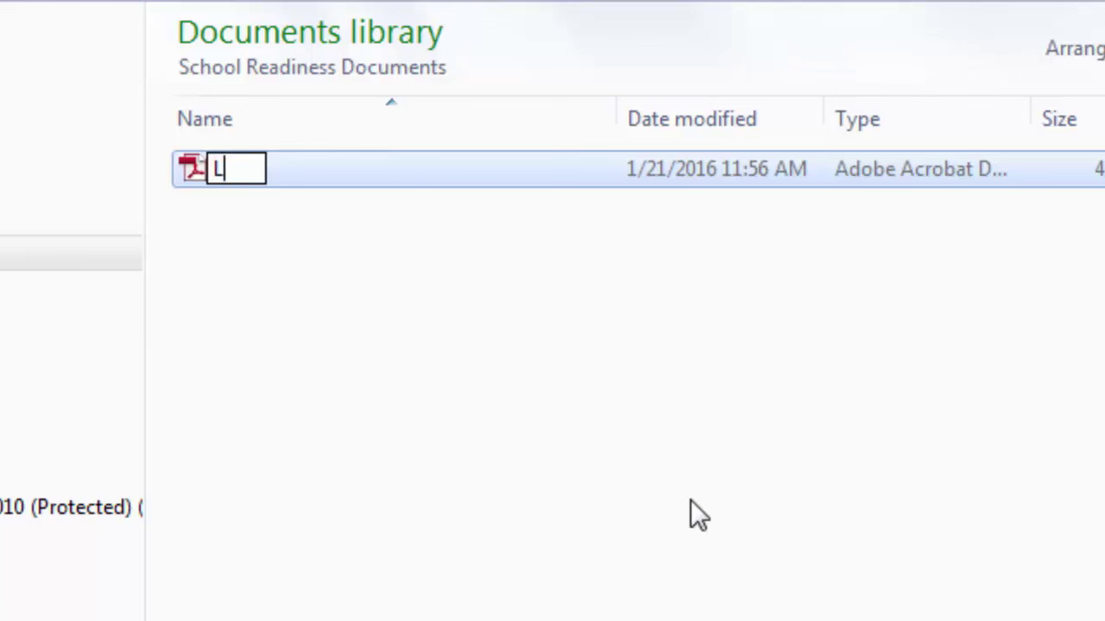
{"action": "type", "text": "icense"}
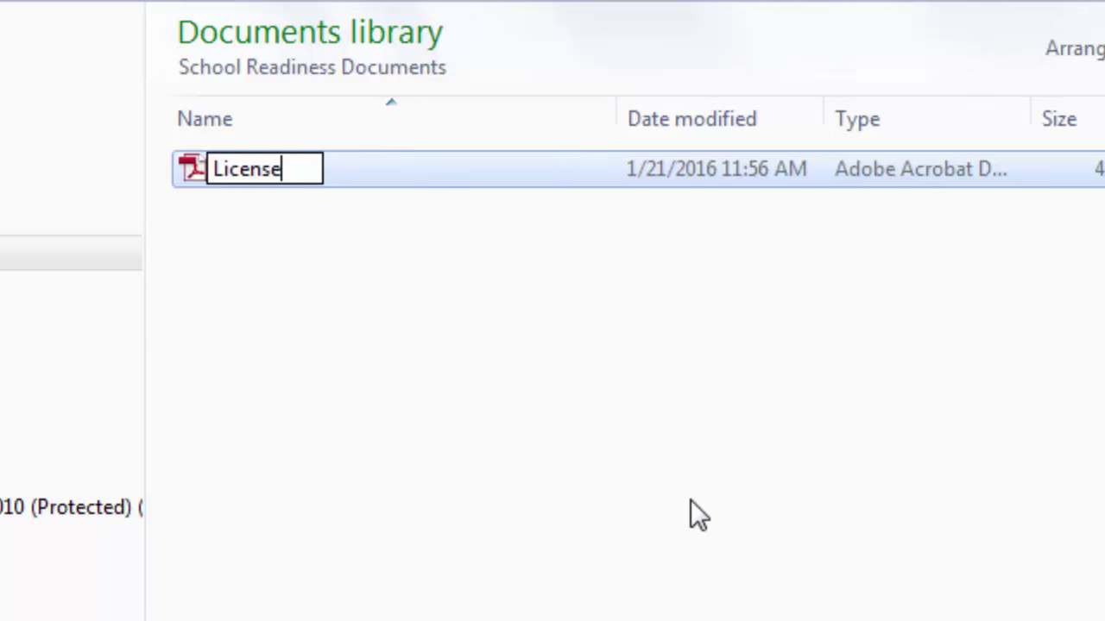
{"action": "type", "text": " - "}
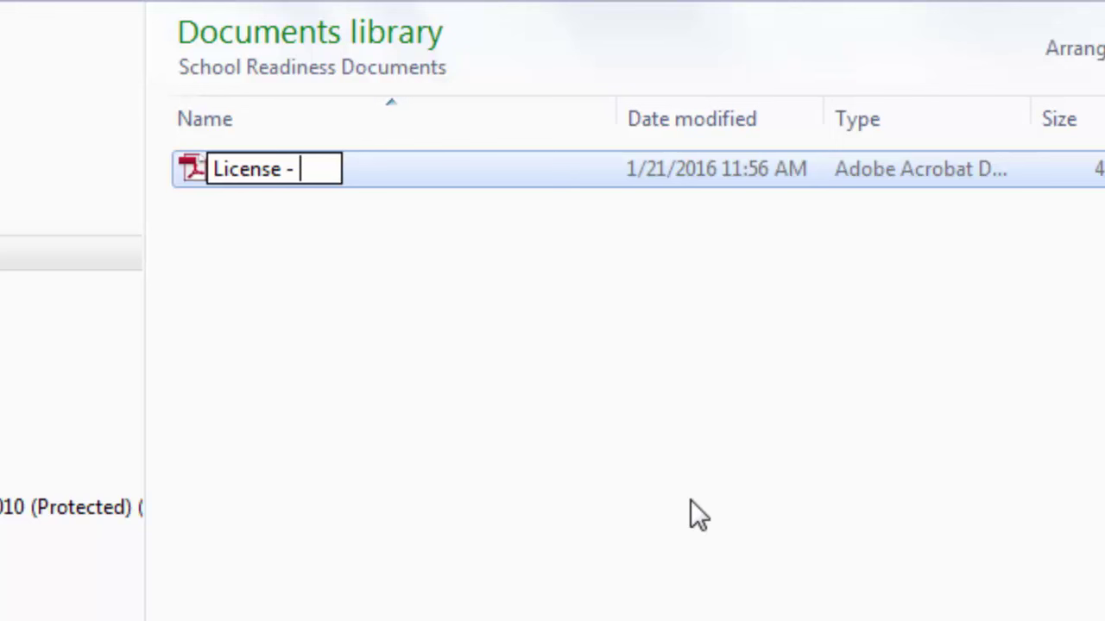
{"action": "type", "text": "4.1"}
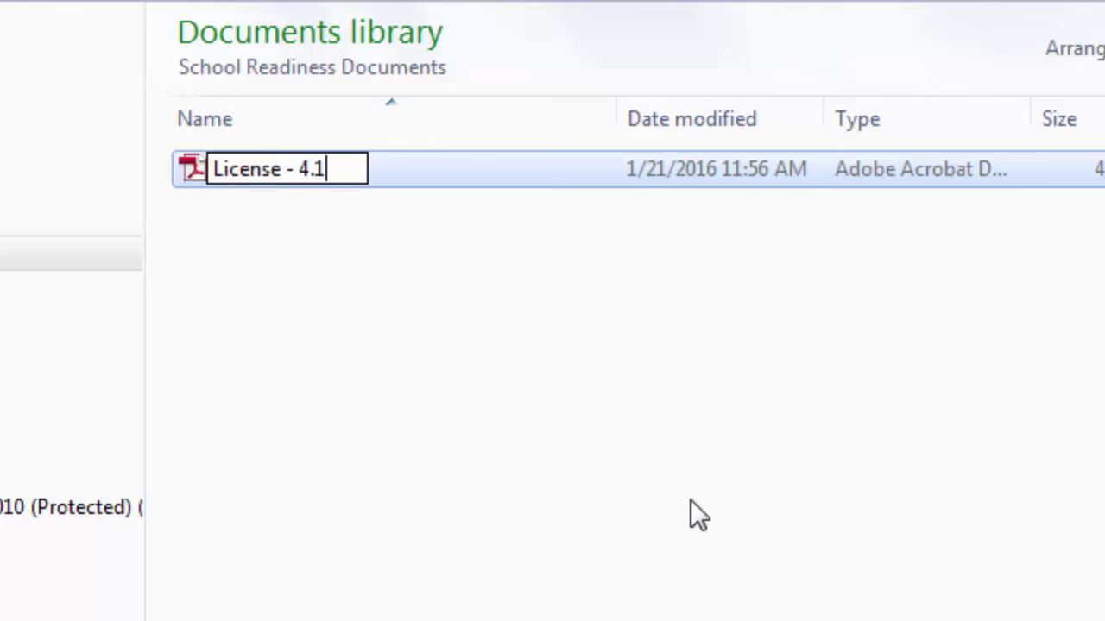
{"action": "type", "text": "0.2016"}
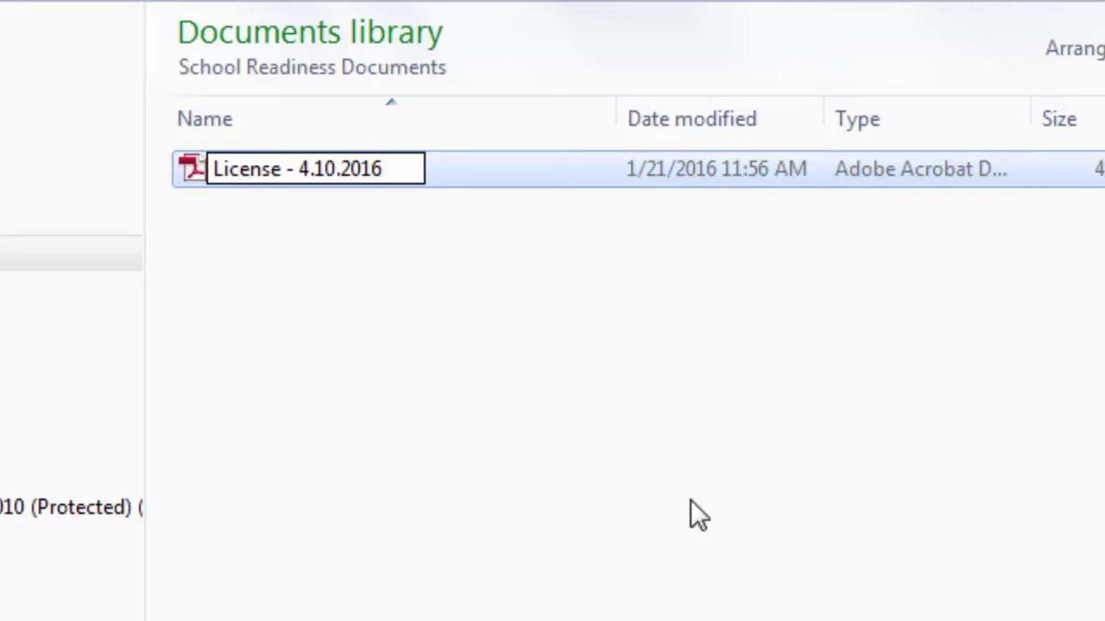
{"action": "key", "text": "Return"}
{"action": "left_click", "coordinate": [690, 500]}
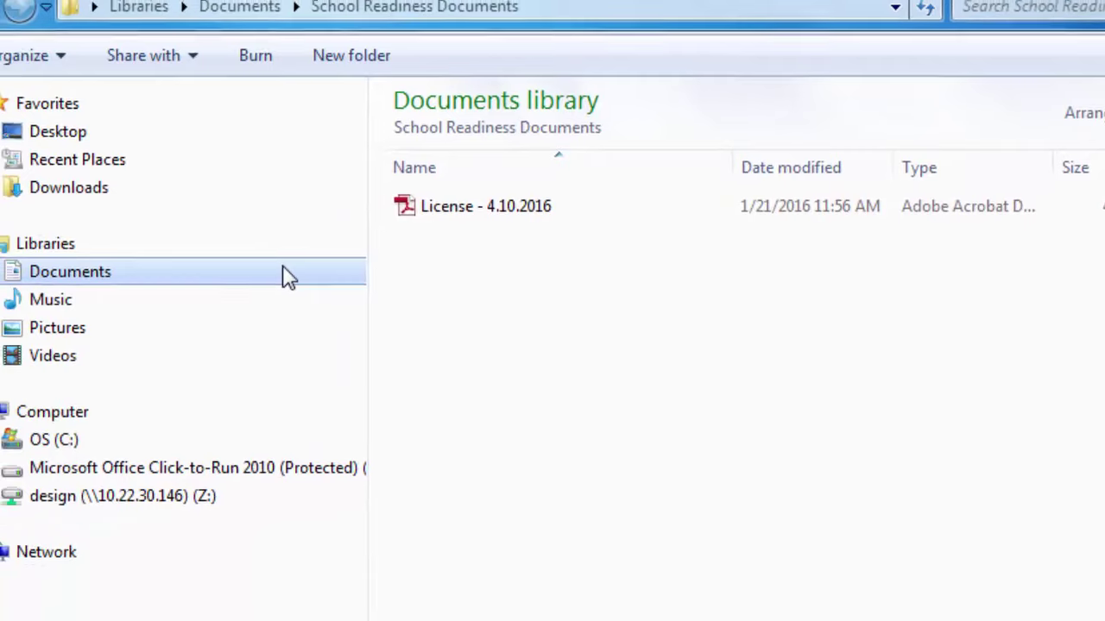
- In Voluntary Prekindergarten Documents, rename the scanned PDF to 'BGS - <child's name> - 12.10.2017'
{"action": "left_click", "coordinate": [287, 275]}
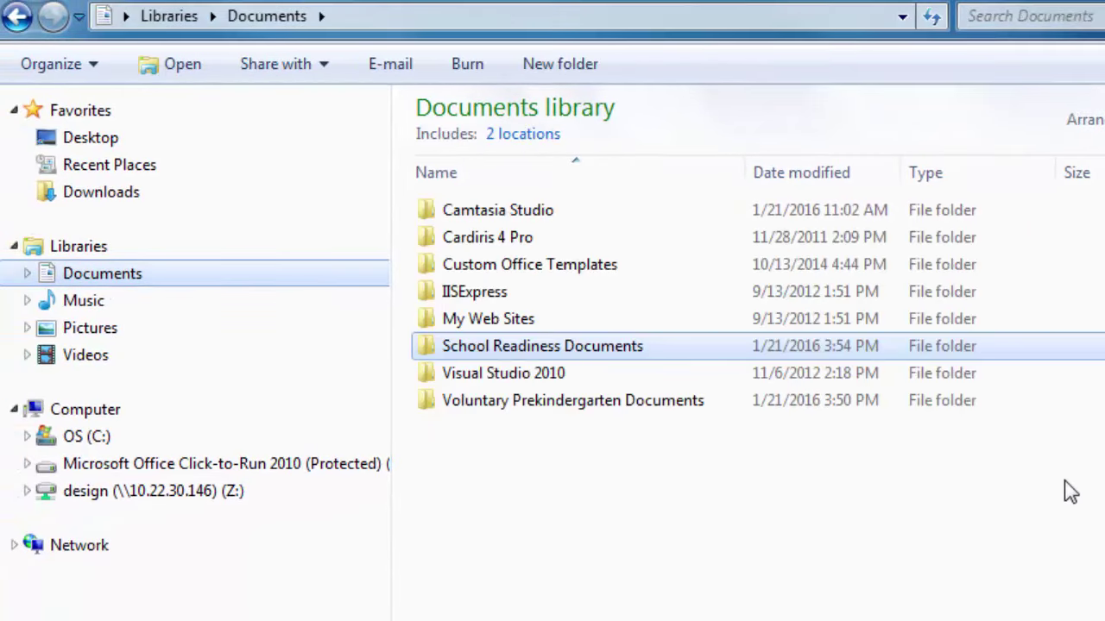
{"action": "double_click", "coordinate": [957, 412]}
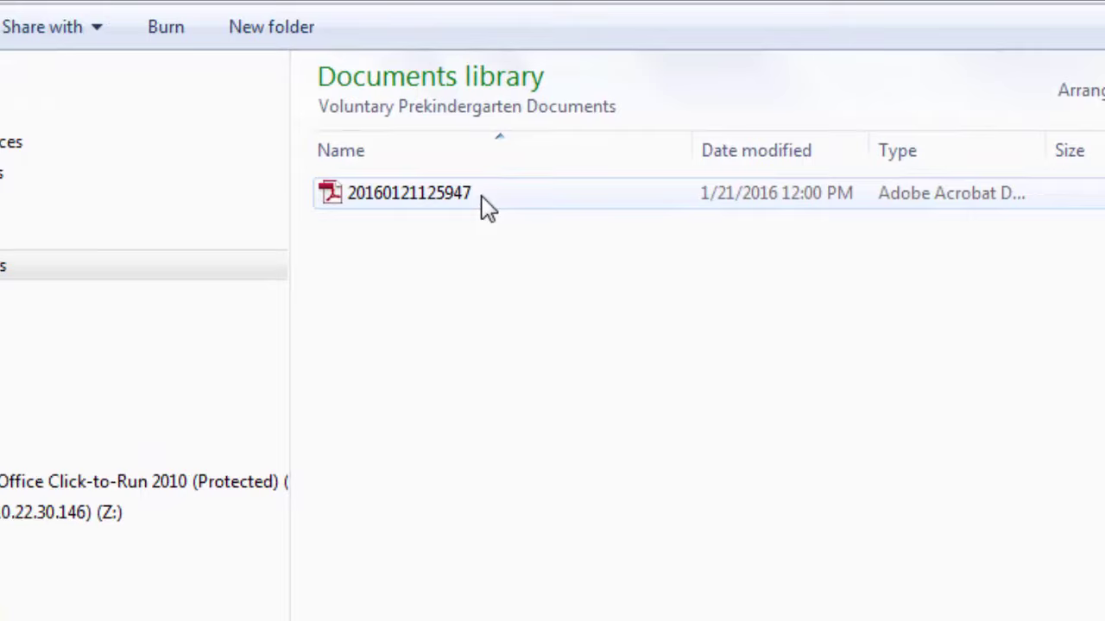
{"action": "left_click", "coordinate": [490, 207]}
{"action": "left_click", "coordinate": [484, 206]}
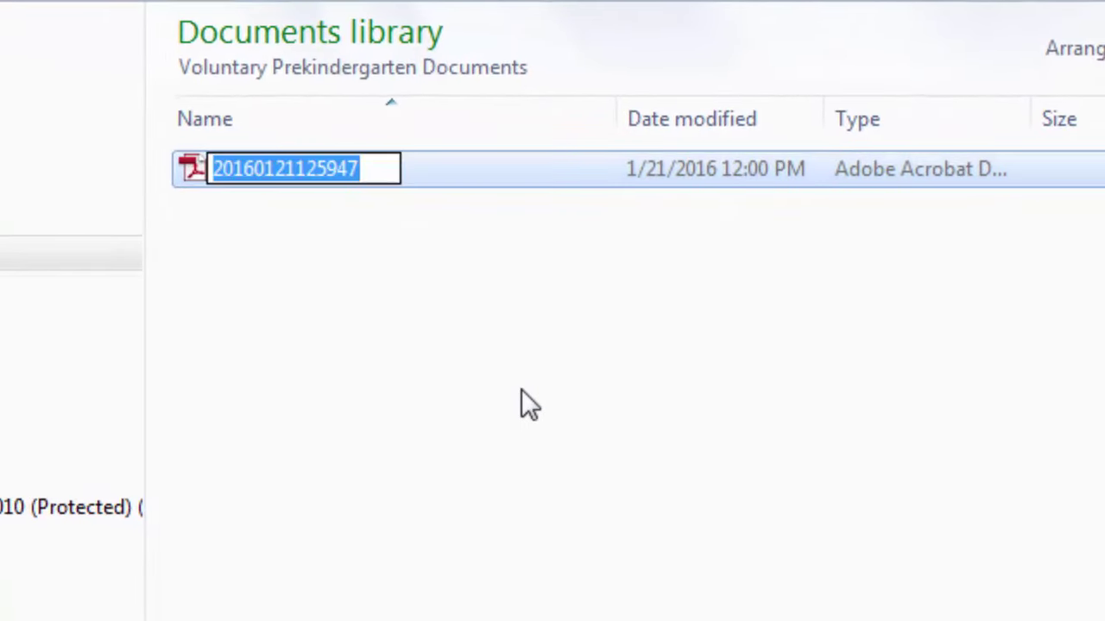
{"action": "type", "text": "BGS - J"}
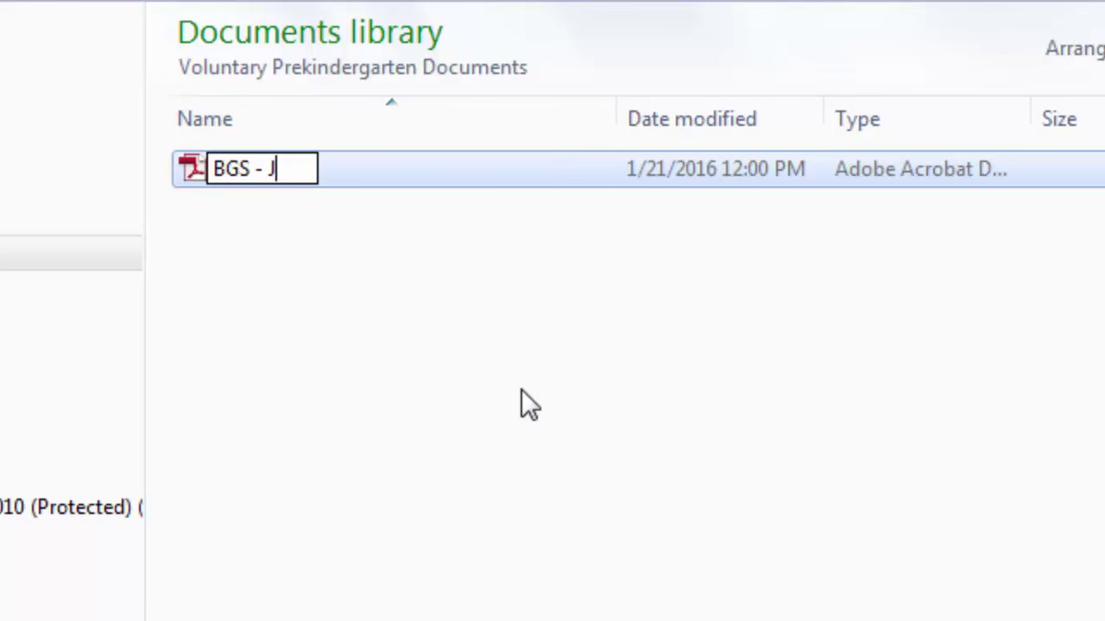
{"action": "type", "text": "ane Doe - 12.10.2"}
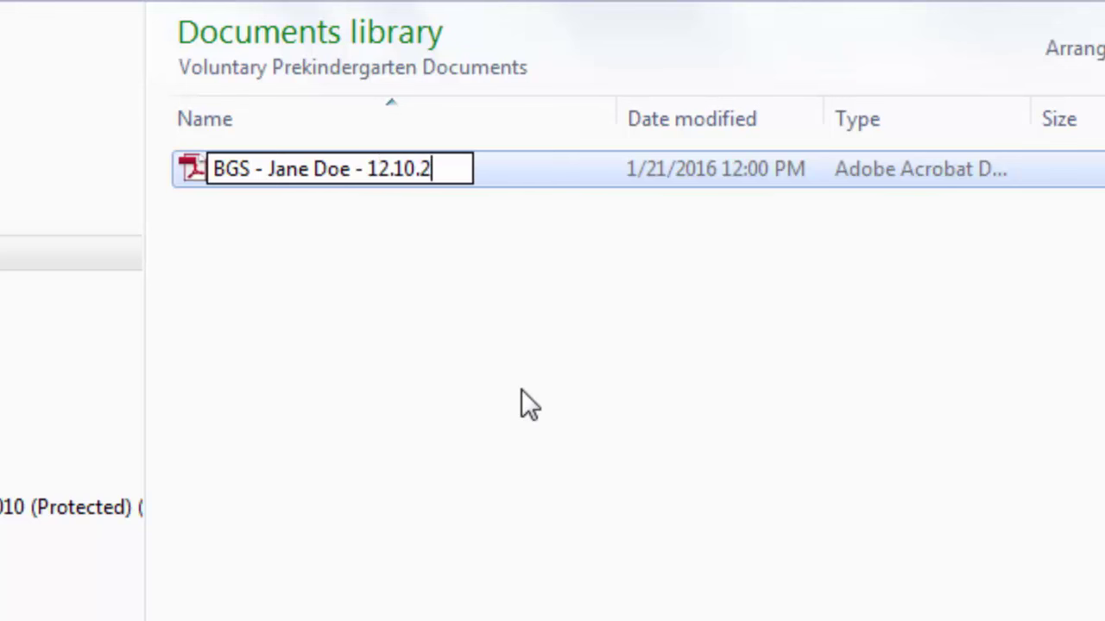
{"action": "type", "text": "017"}
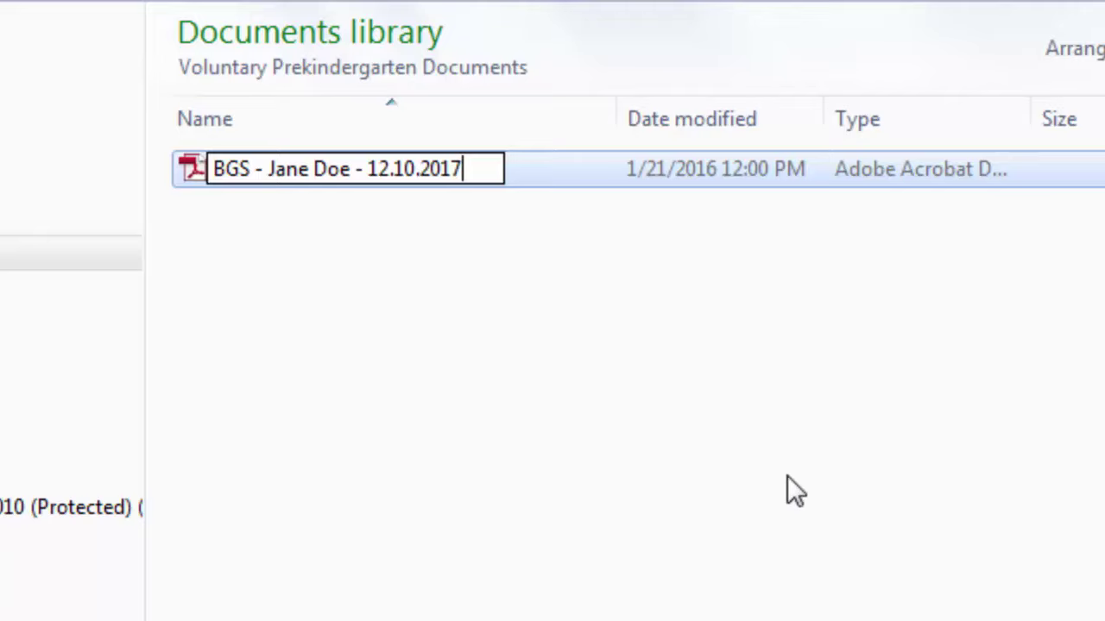
{"action": "key", "text": "Return"}
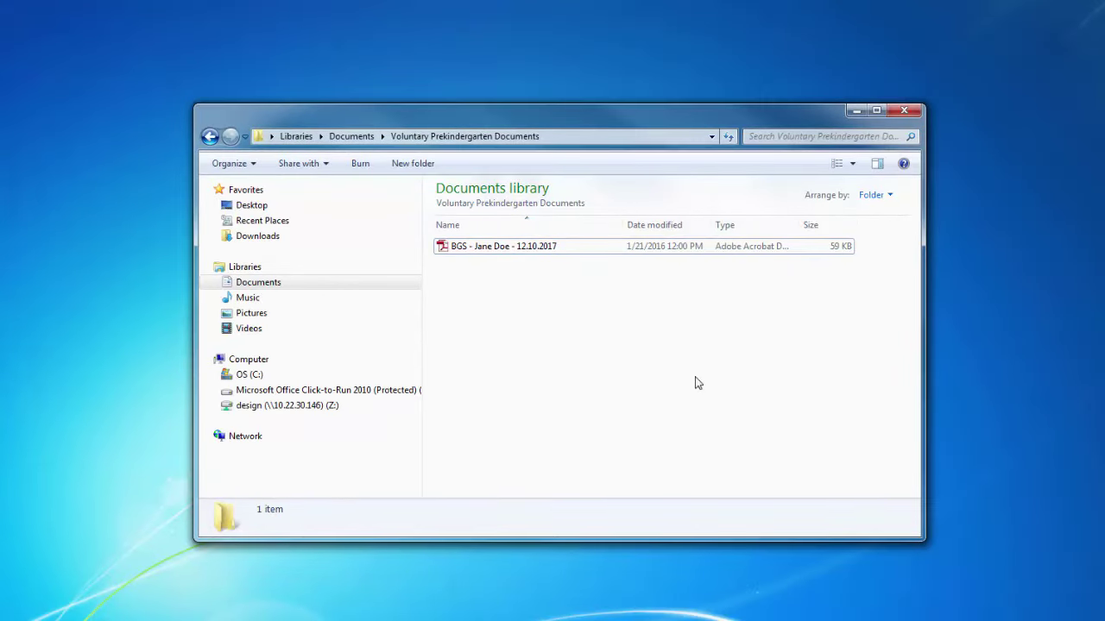
- Go back to the Documents library and close the Explorer window
{"action": "left_click", "coordinate": [277, 285]}
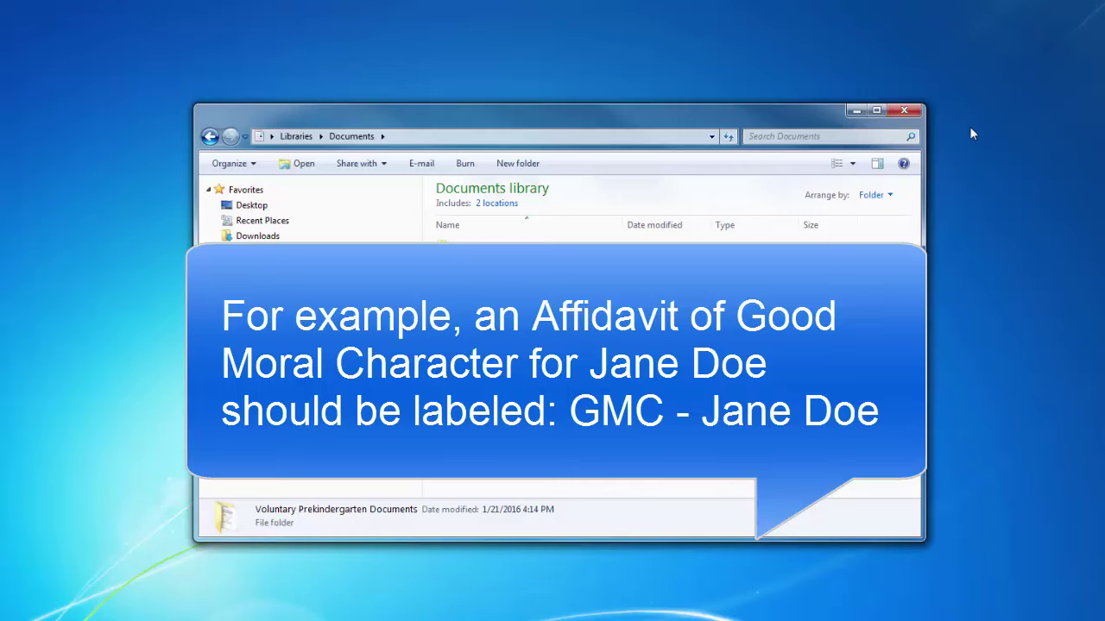
{"action": "left_click", "coordinate": [893, 110]}
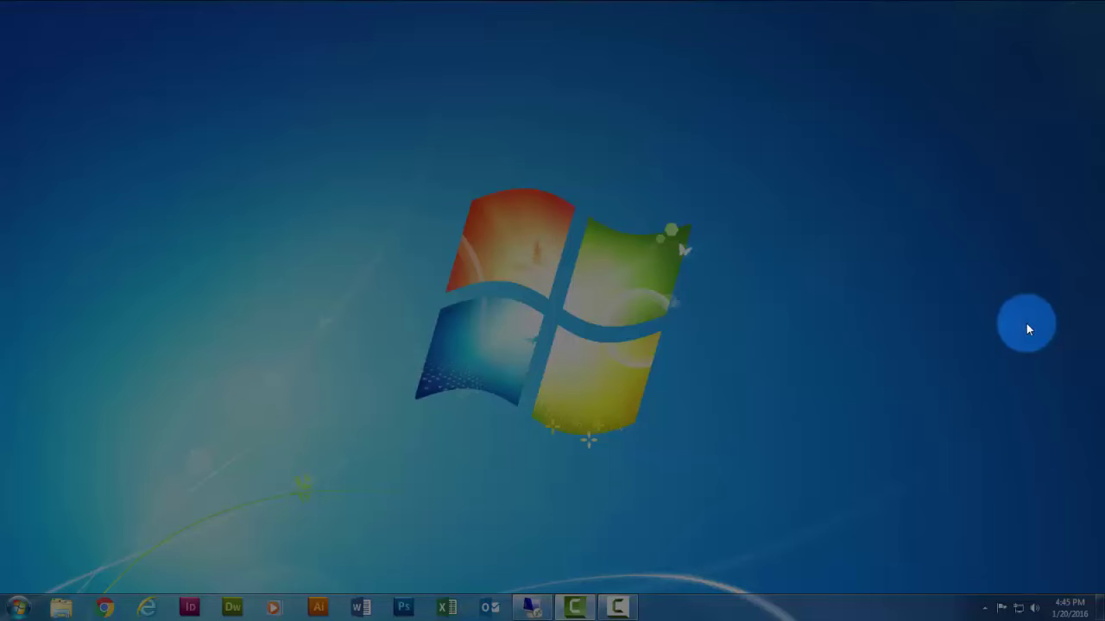
- Launch Internet Explorer and load providers.elcduval.org
{"action": "left_click", "coordinate": [148, 607]}
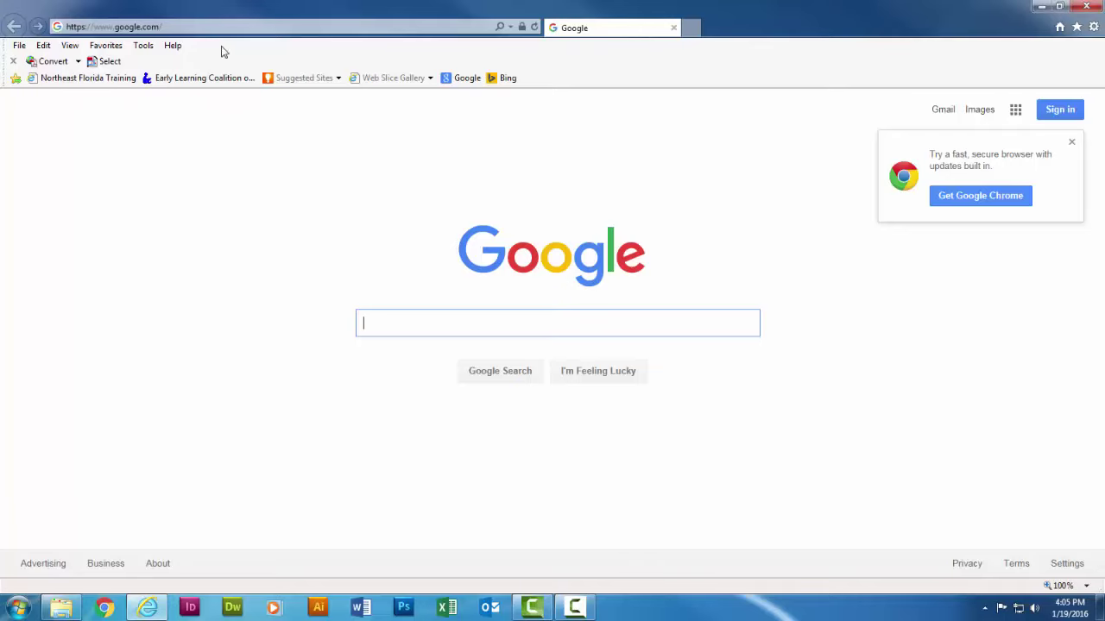
{"action": "left_click", "coordinate": [271, 27]}
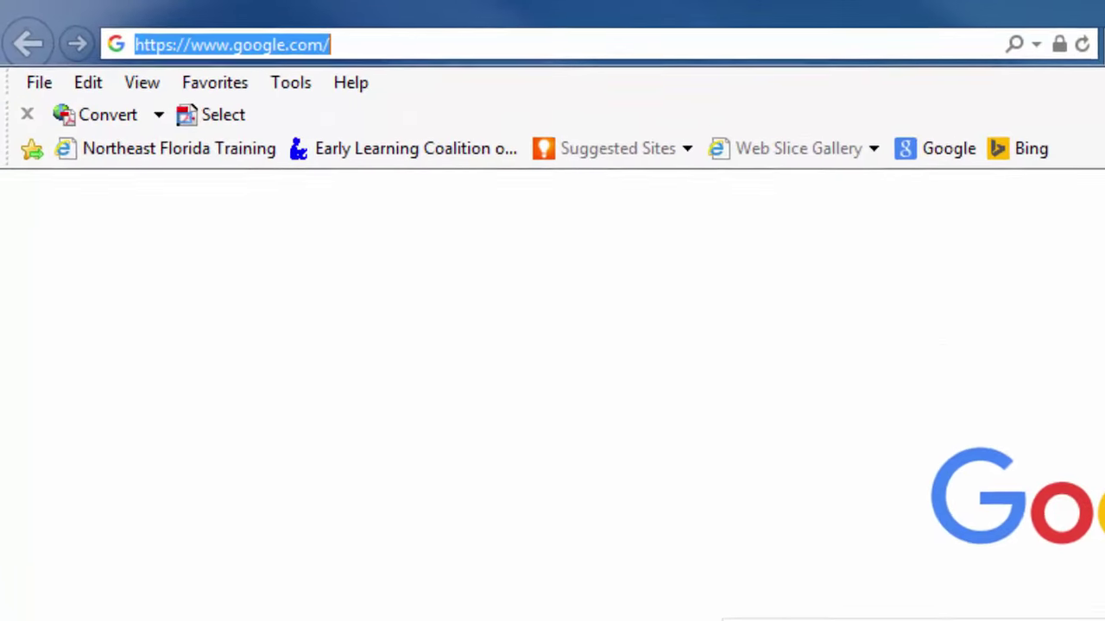
{"action": "key", "text": "BackSpace"}
{"action": "type", "text": "providers.e"}
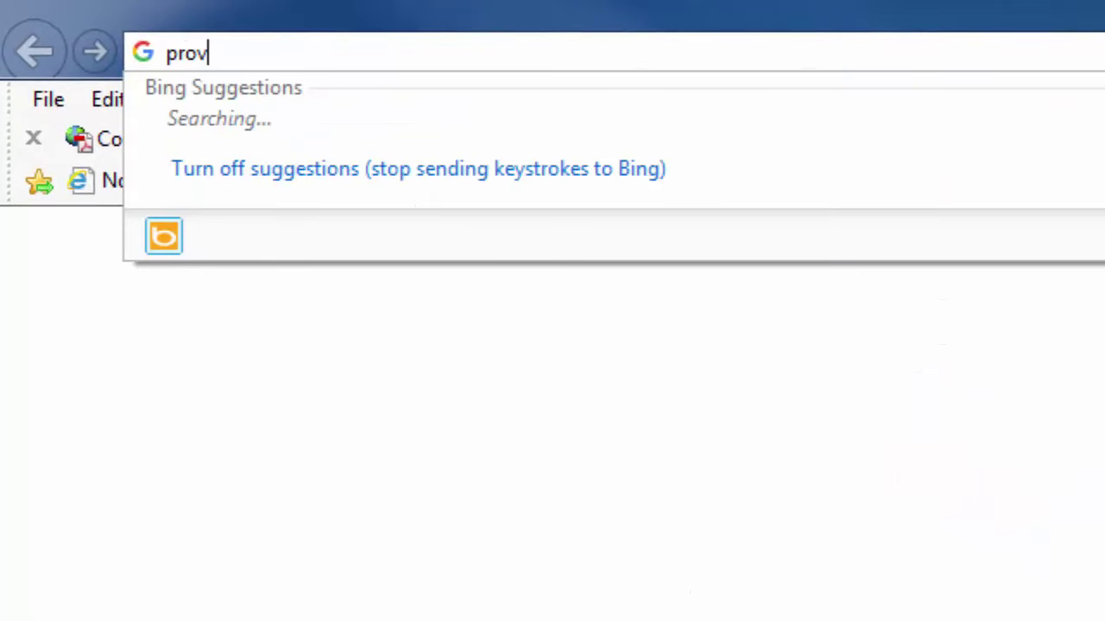
{"action": "type", "text": "lcduval.org"}
{"action": "key", "text": "Return"}
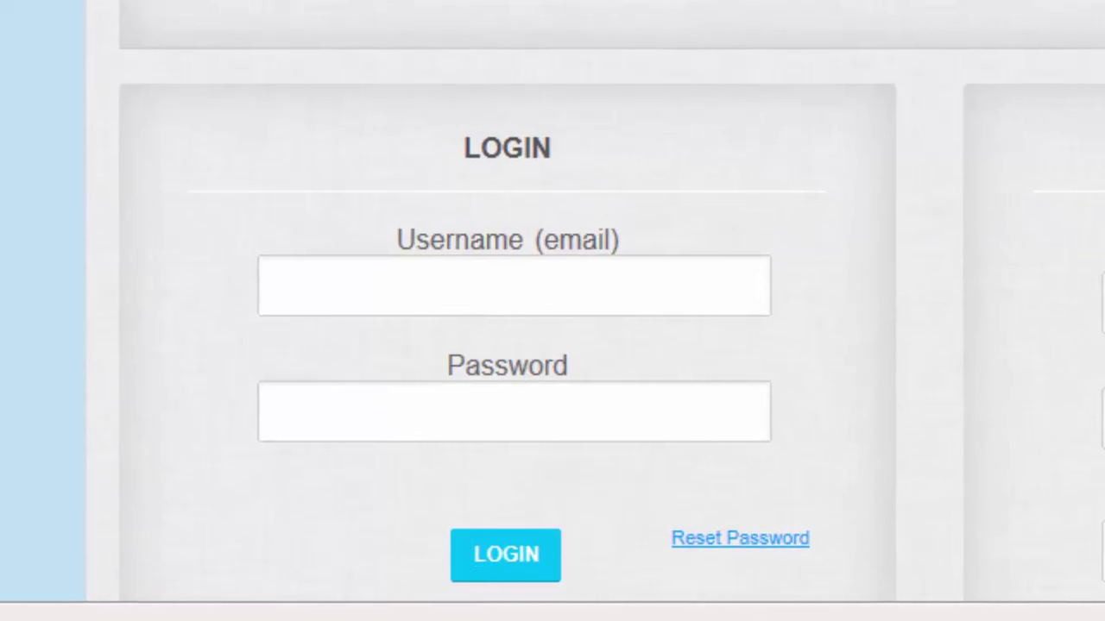
- Log in to the portal with the provider's e-mail address and account password
{"action": "left_click", "coordinate": [513, 286]}
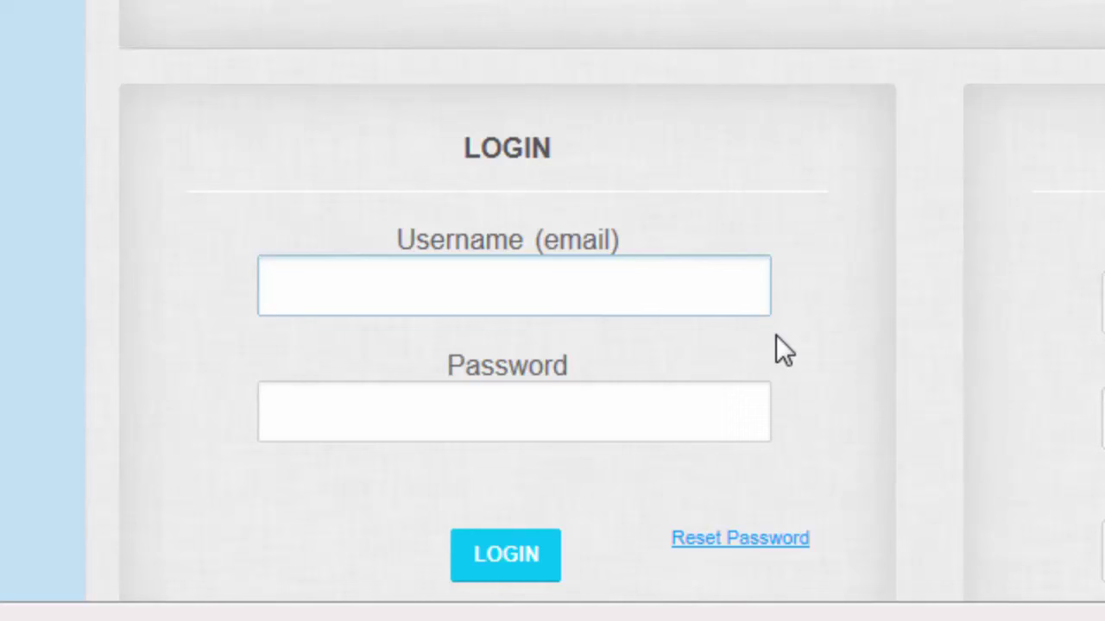
{"action": "left_click", "coordinate": [632, 302]}
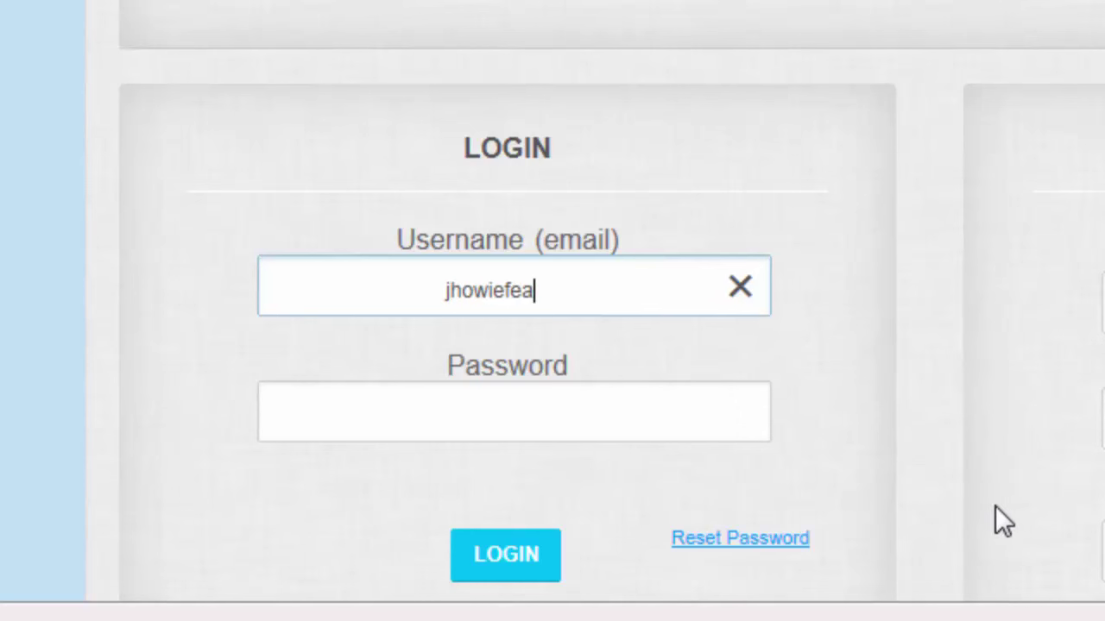
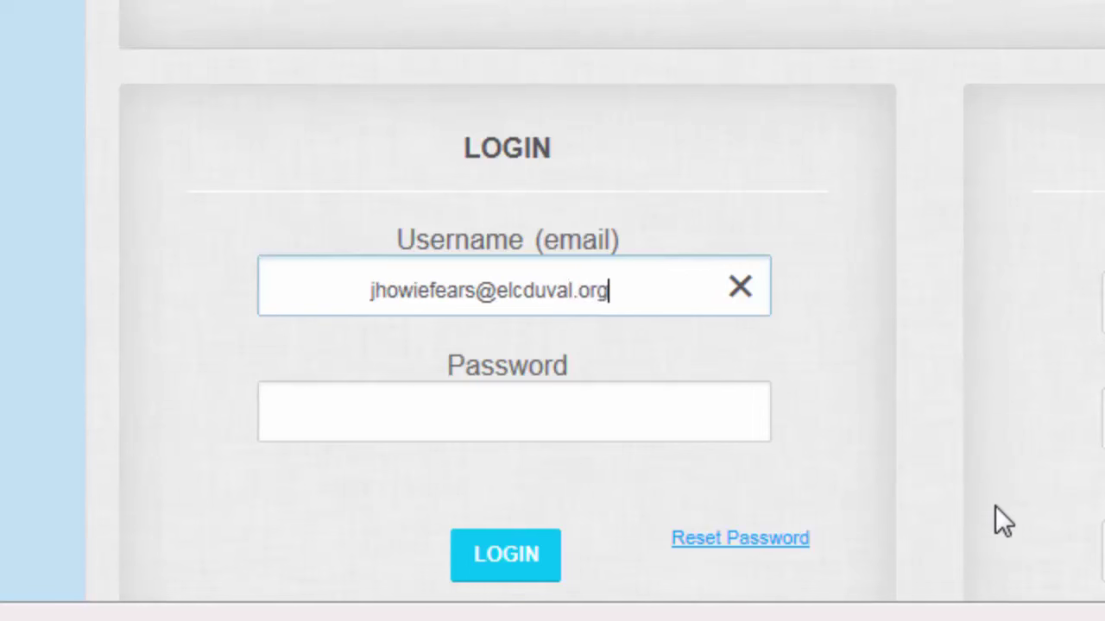
{"action": "key", "text": "Tab"}
{"action": "type", "text": "********"}
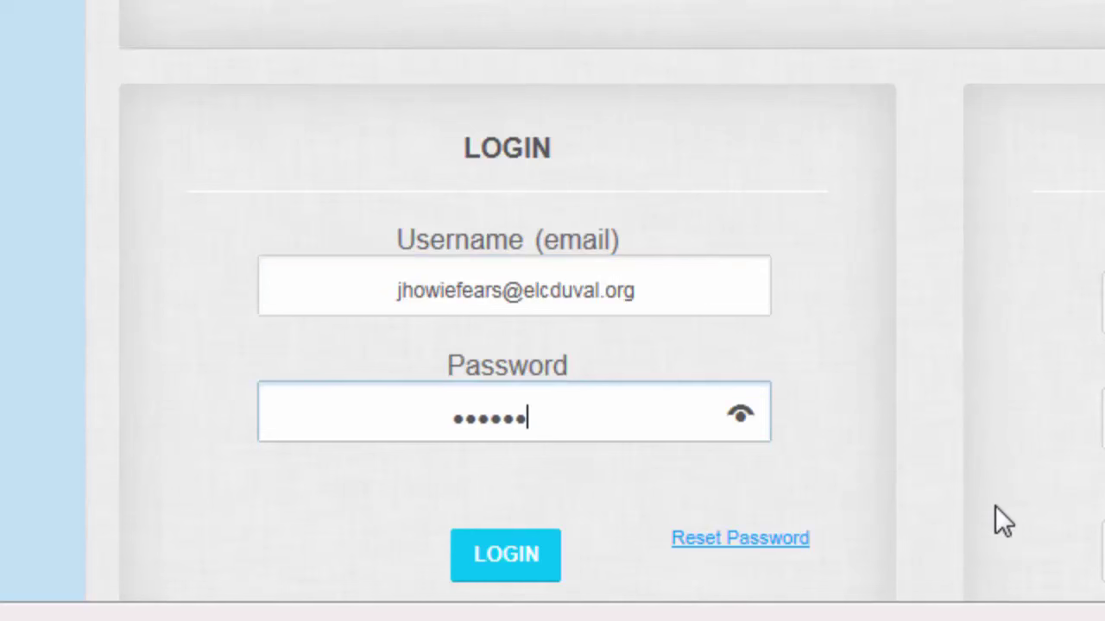
{"action": "type", "text": "*"}
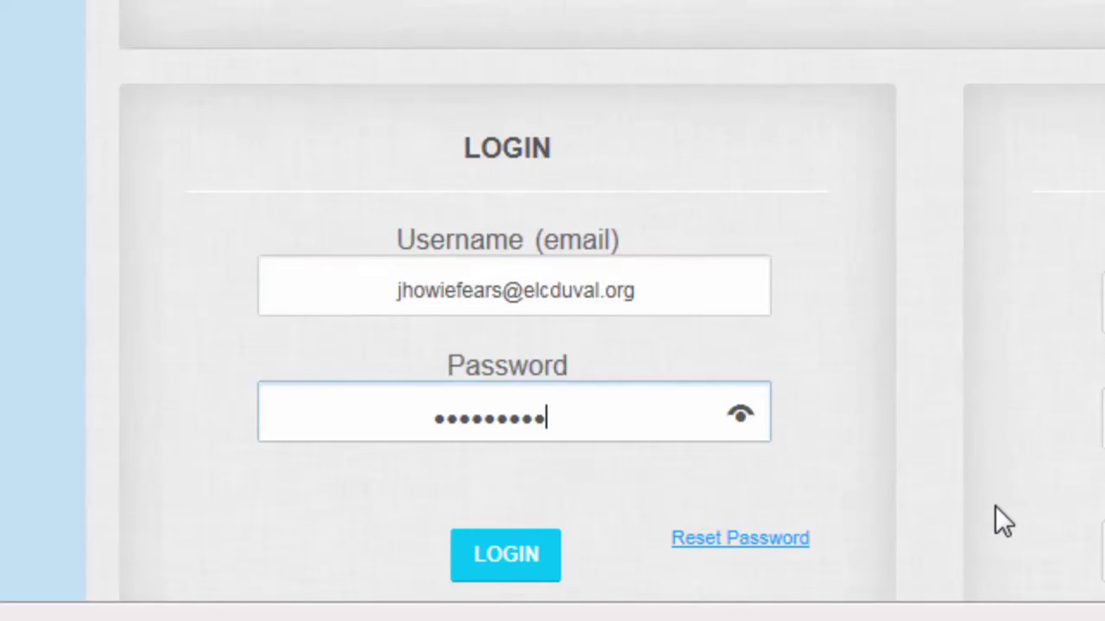
{"action": "key", "text": "Tab"}
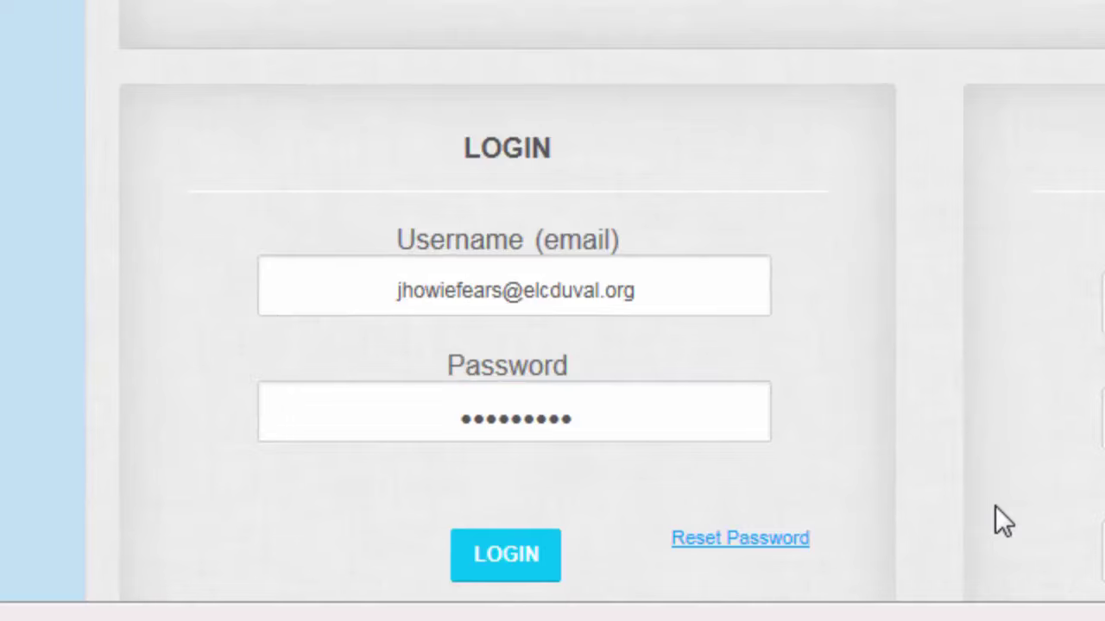
{"action": "key", "text": "Return"}
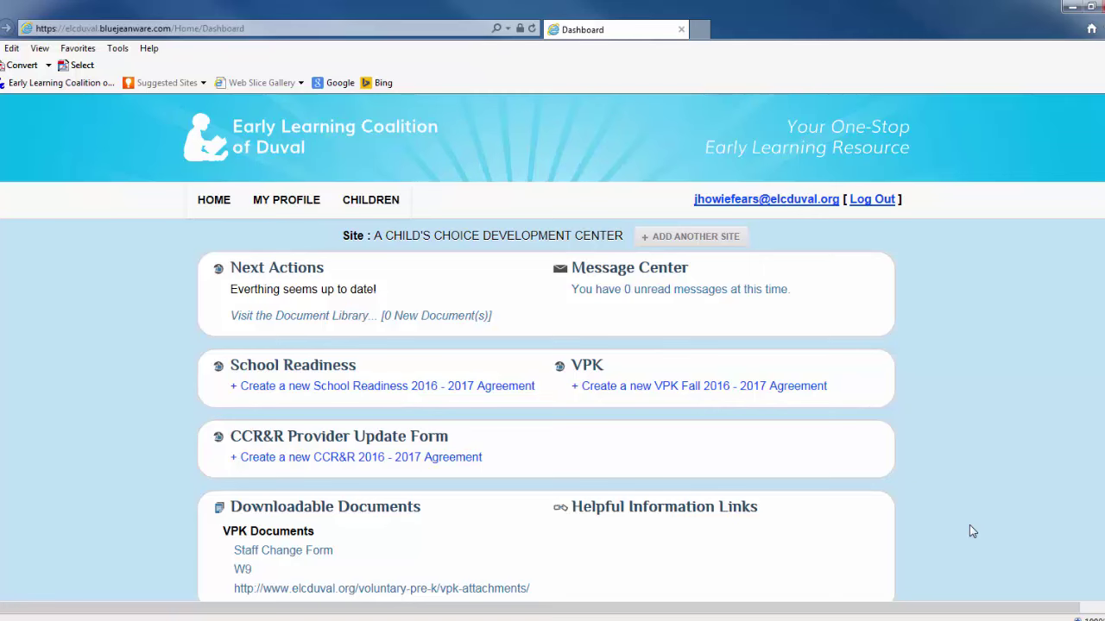
- Go to the Document Library from Next Actions and expand its folder list
{"action": "left_click", "coordinate": [415, 318]}
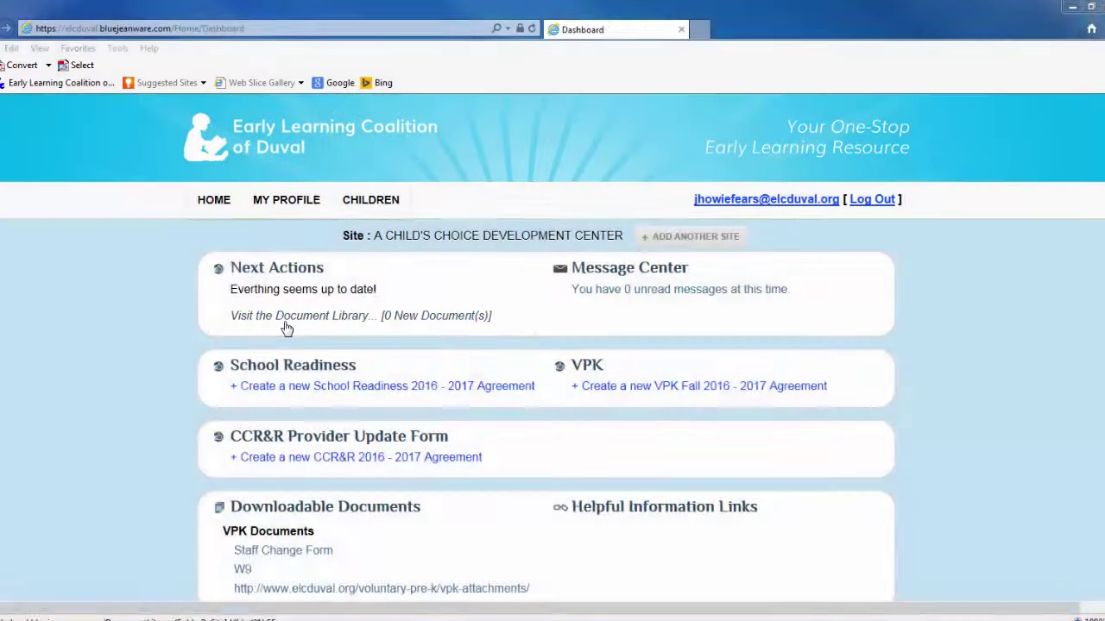
{"action": "left_click", "coordinate": [288, 327]}
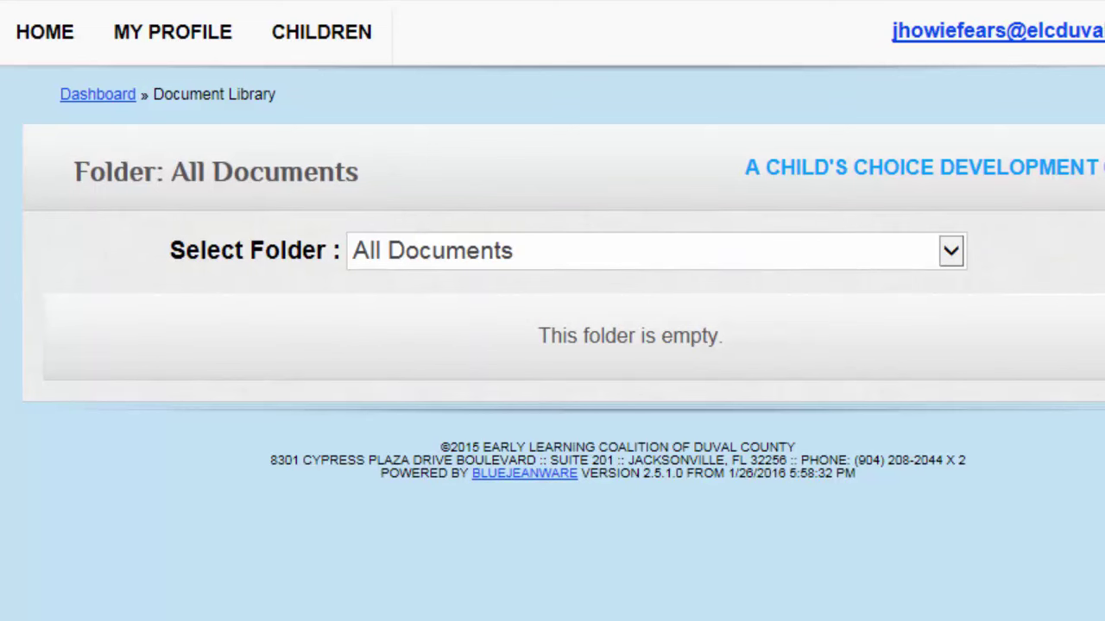
{"action": "left_click", "coordinate": [949, 267]}
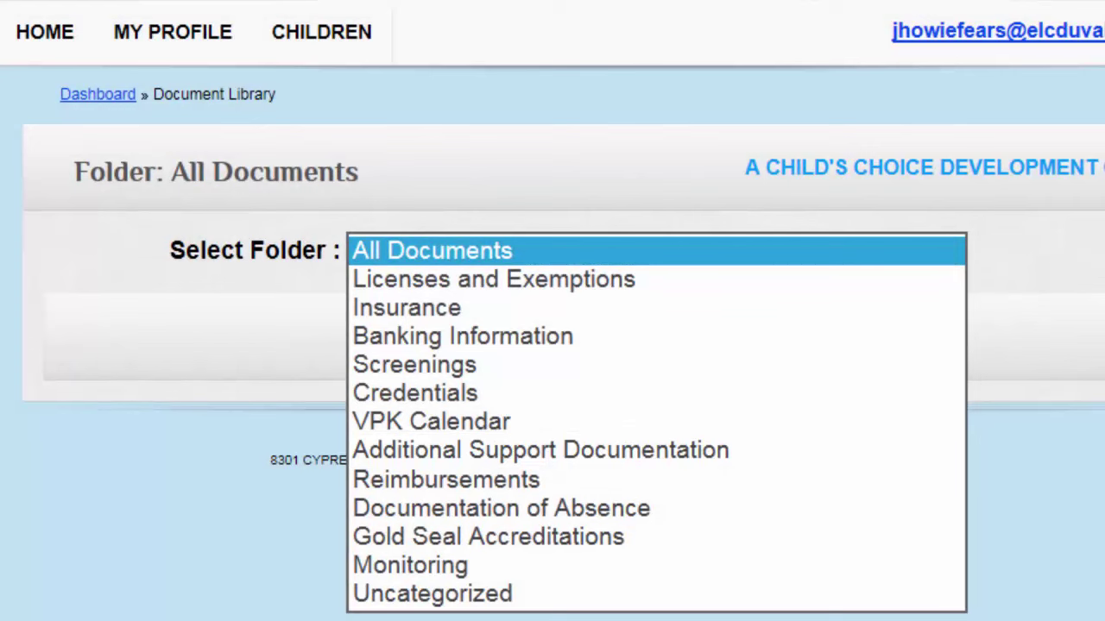
- Add a new document to Licenses and Exemptions and attach the License - 4.10.2016 PDF
{"action": "left_click", "coordinate": [673, 281]}
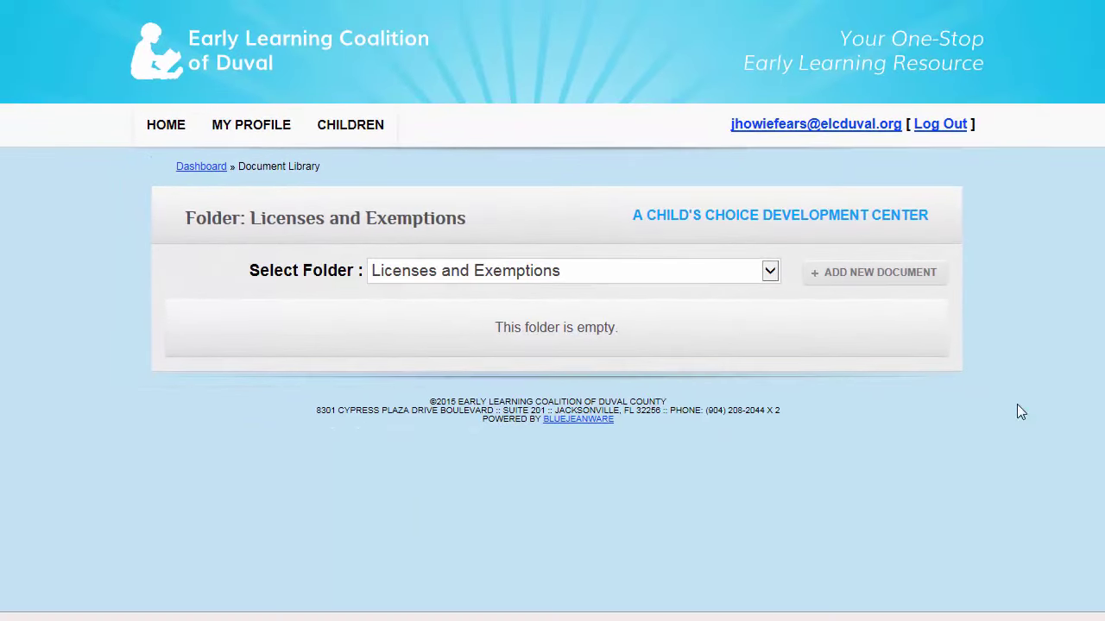
{"action": "left_click", "coordinate": [876, 275]}
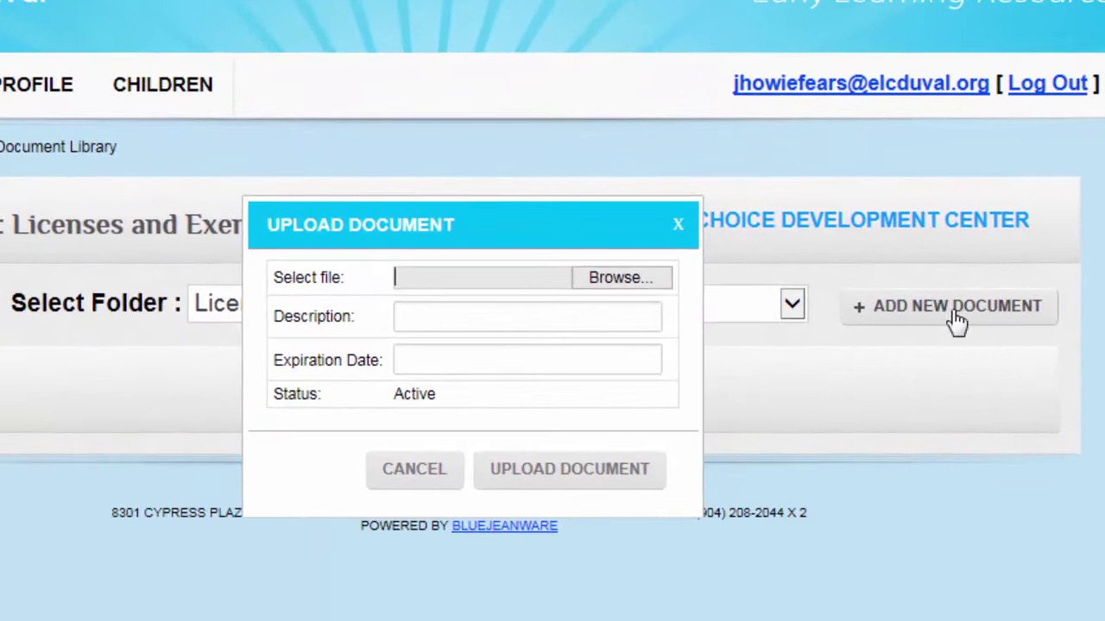
{"action": "left_click", "coordinate": [643, 283]}
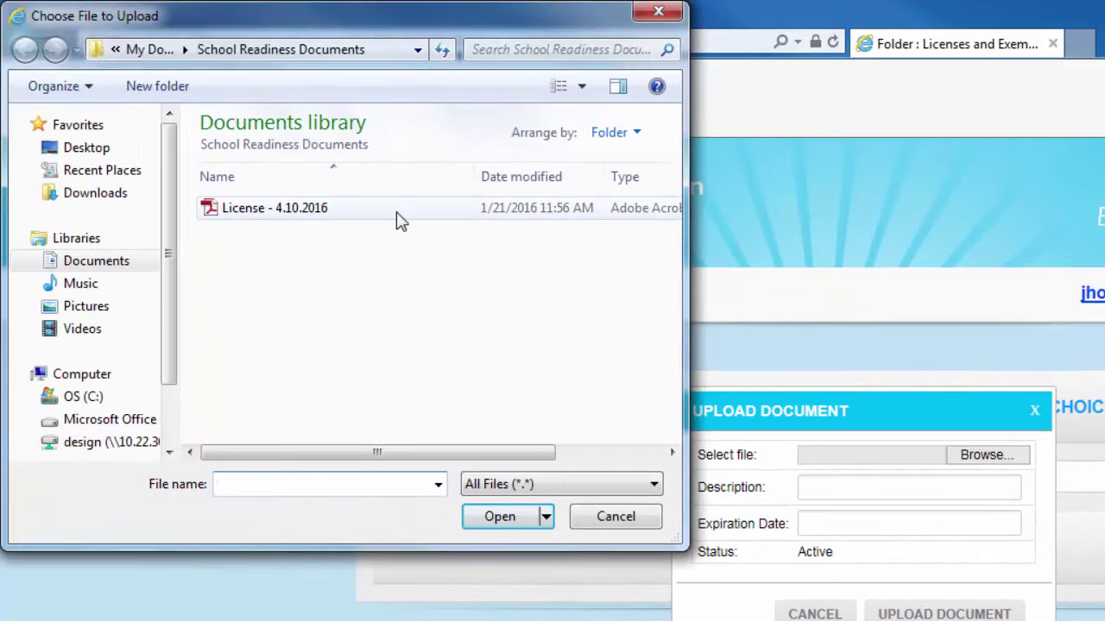
{"action": "left_click", "coordinate": [170, 103]}
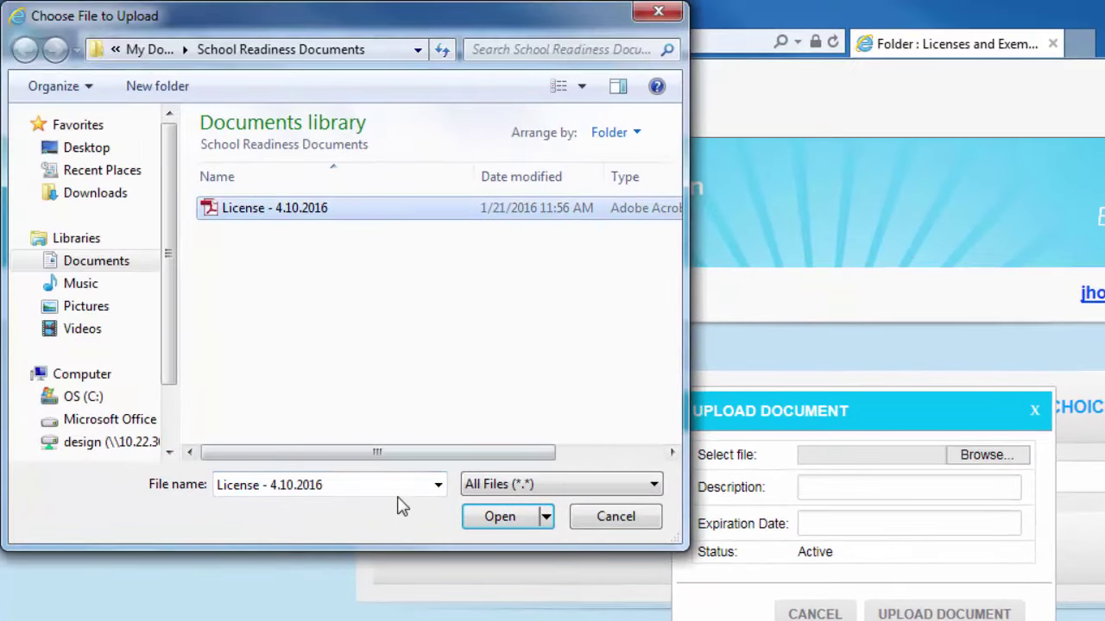
{"action": "left_click", "coordinate": [501, 520]}
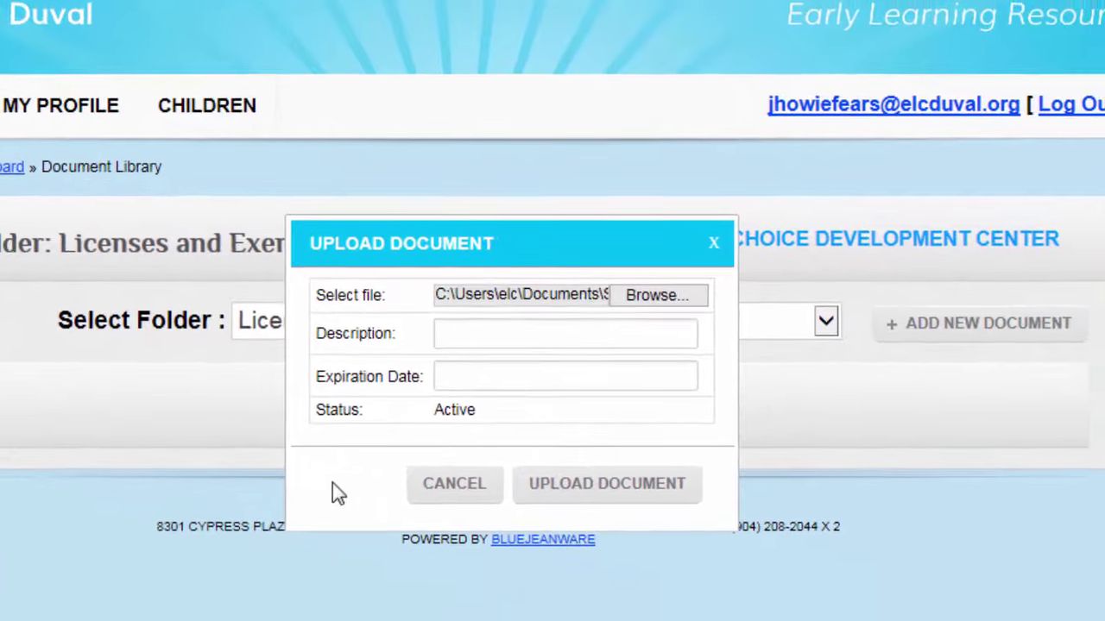
- Describe it as 'License' with expiration date 4/10/2016, and upload it
{"action": "left_click", "coordinate": [514, 333]}
{"action": "type", "text": "License"}
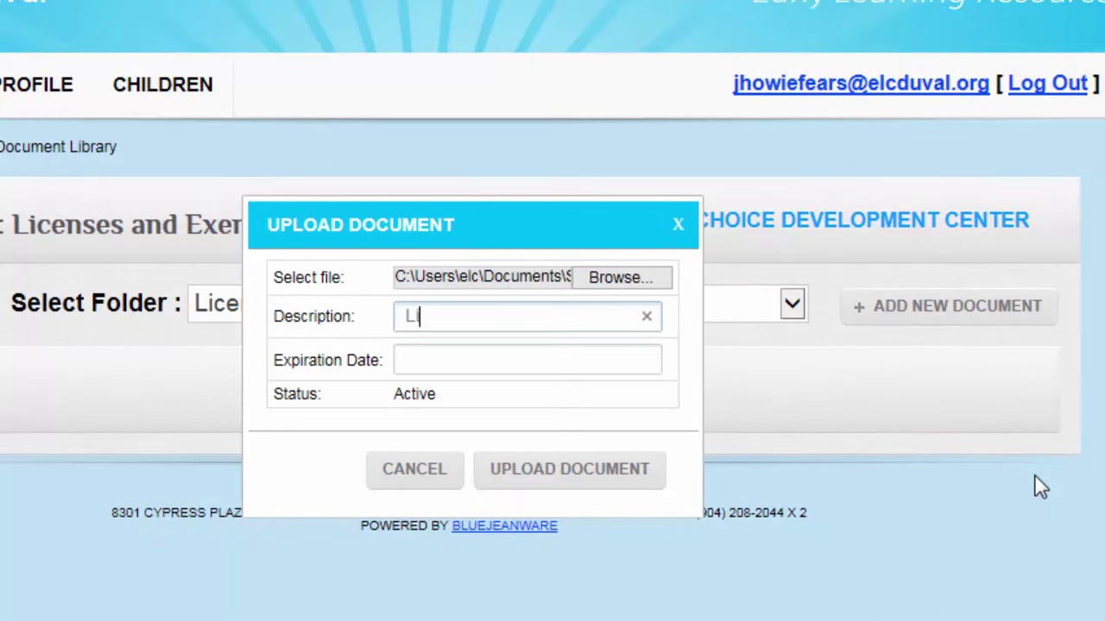
{"action": "key", "text": "Tab"}
{"action": "type", "text": "4/10/2016"}
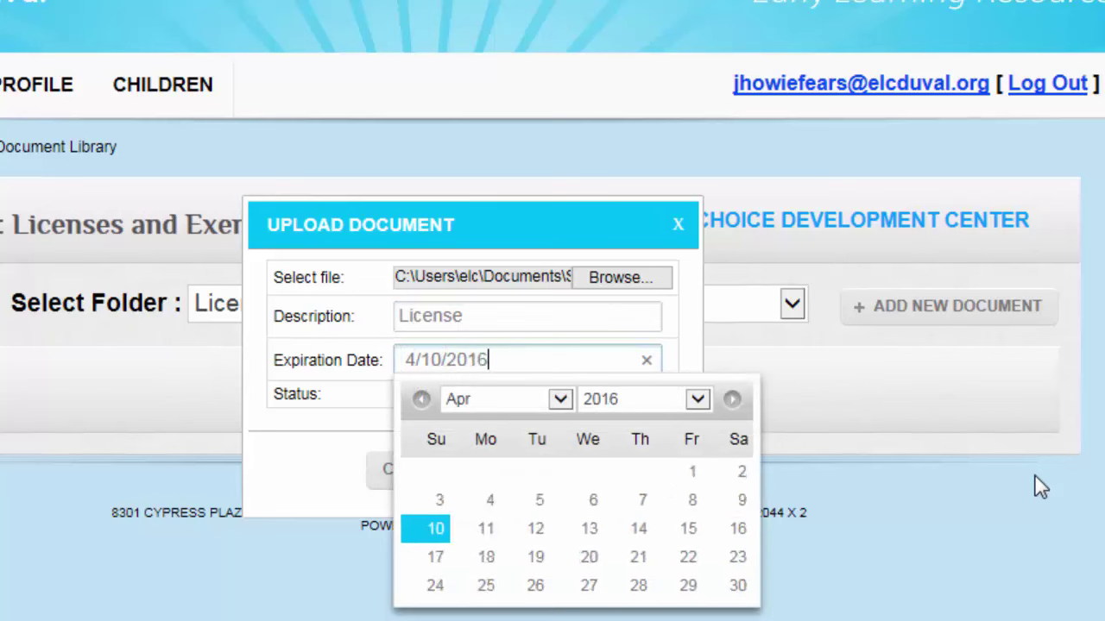
{"action": "key", "text": "Tab"}
{"action": "left_click", "coordinate": [567, 473]}
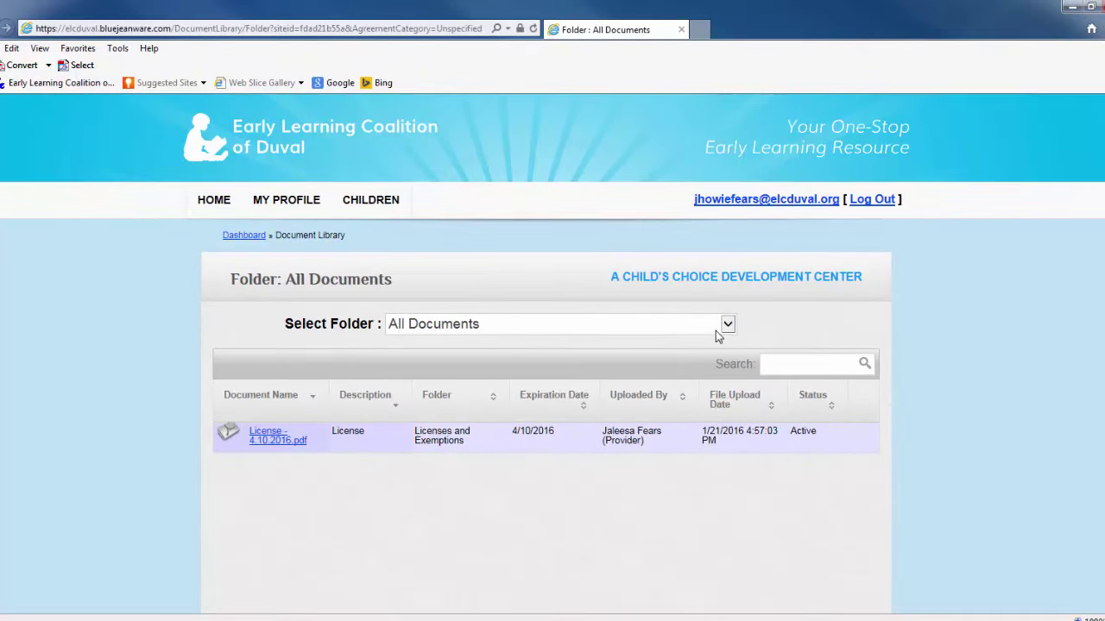
{"action": "left_click", "coordinate": [725, 326]}
- Check that License - 4.10.2016.pdf is listed in Licenses and Exemptions, then go HOME
{"action": "left_click", "coordinate": [552, 488]}
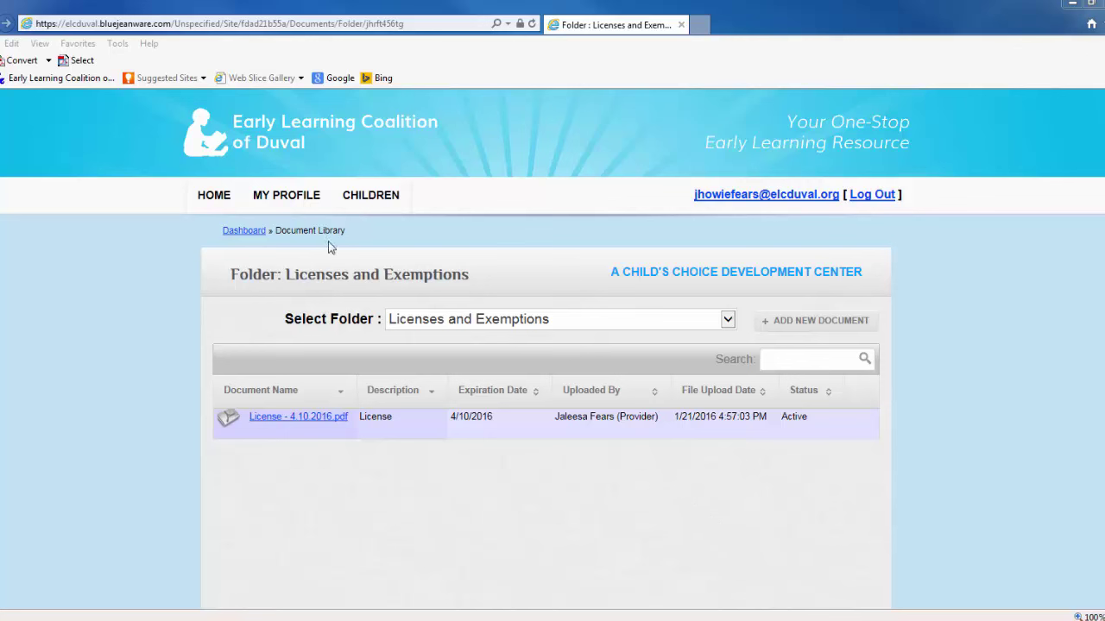
{"action": "left_click", "coordinate": [200, 203]}
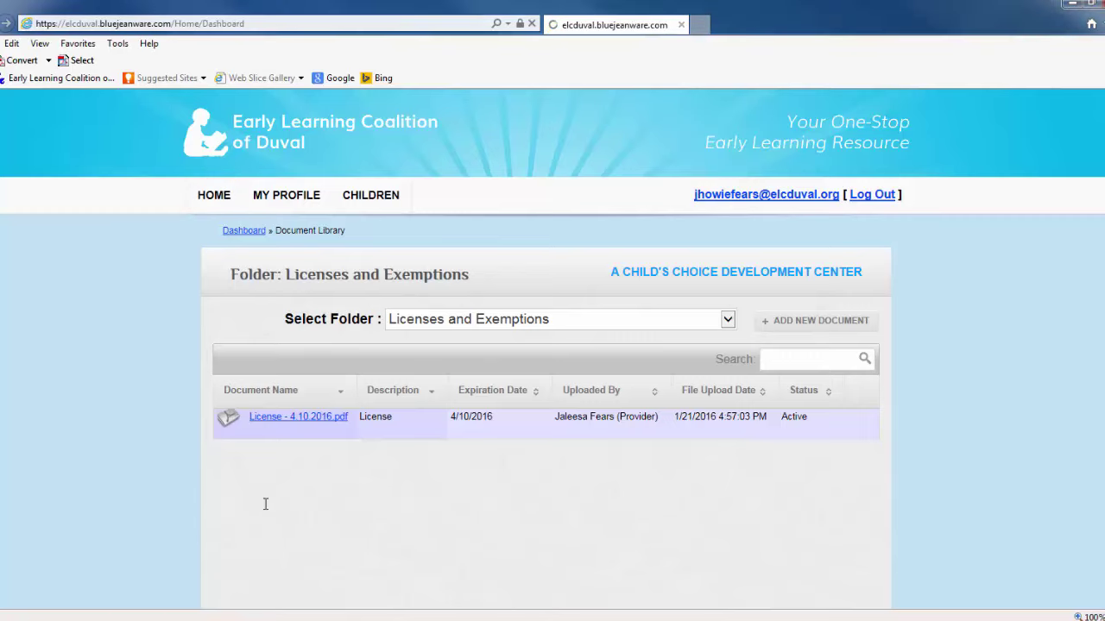